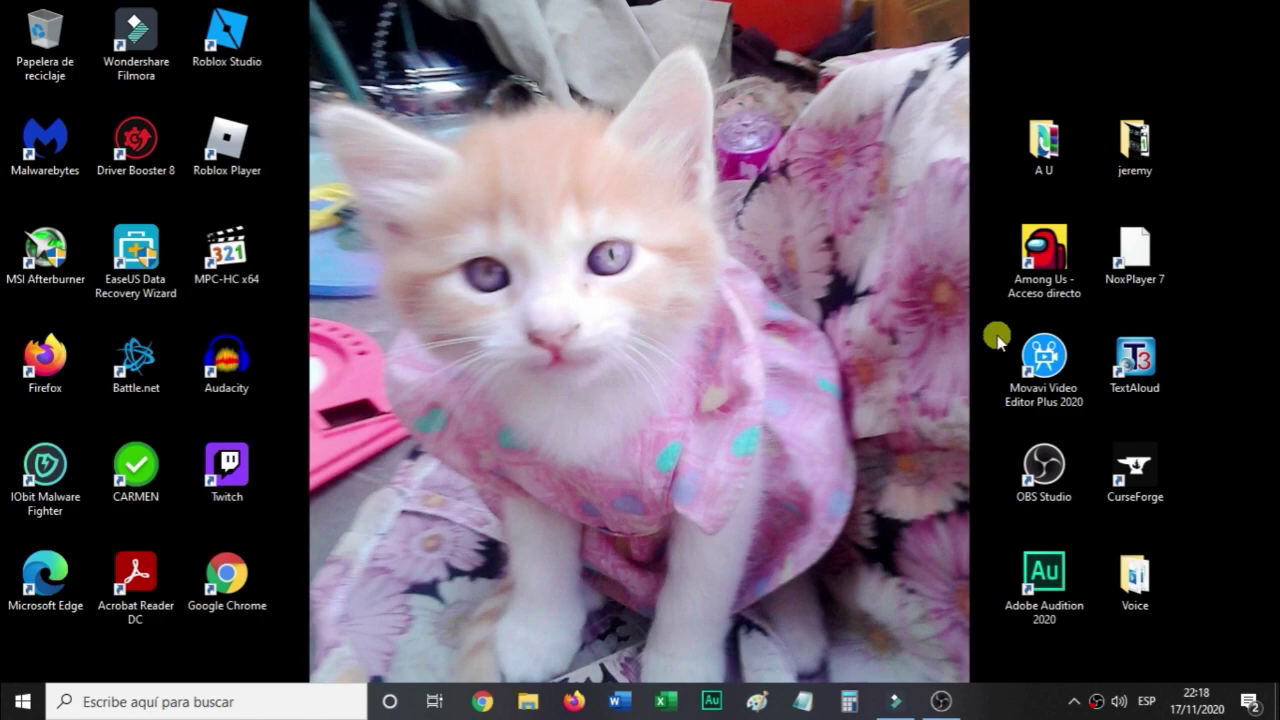
- Search Windows for "PARTICION", open the tool for creating and formatting hard disk partitions, and maximize its window
{"action": "left_click", "coordinate": [235, 701]}
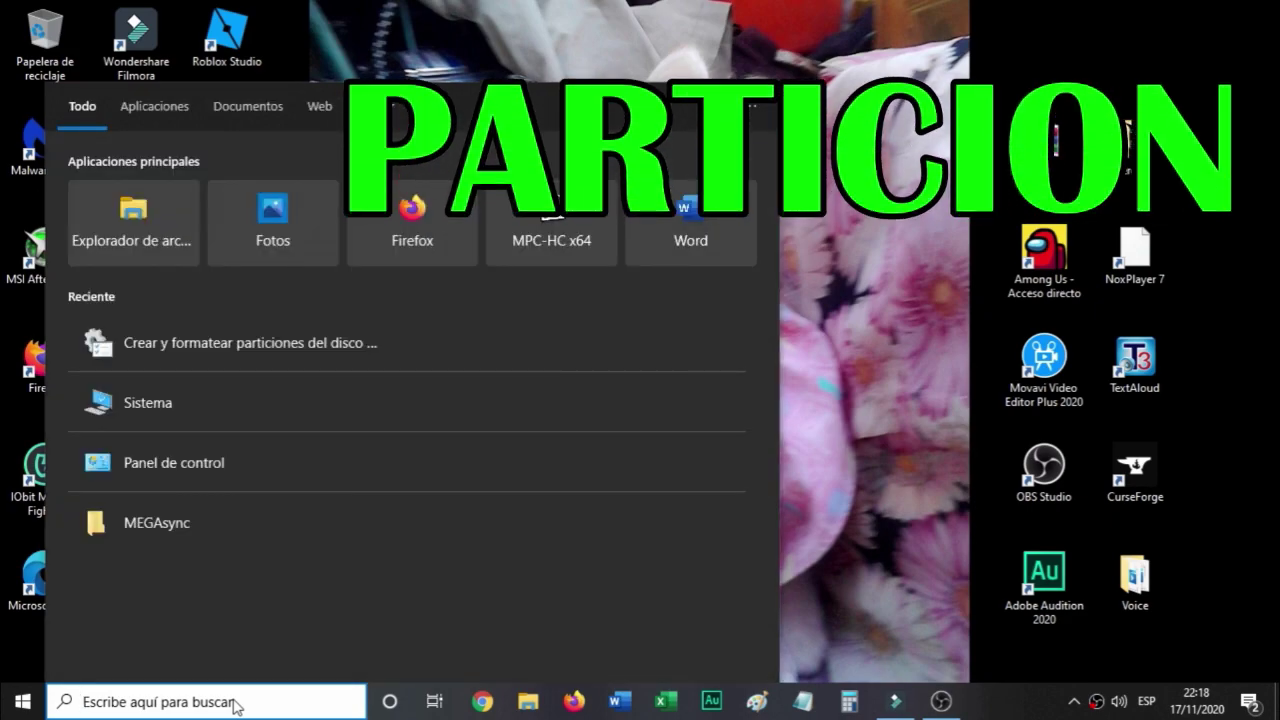
{"action": "type", "text": "PARTICIO"}
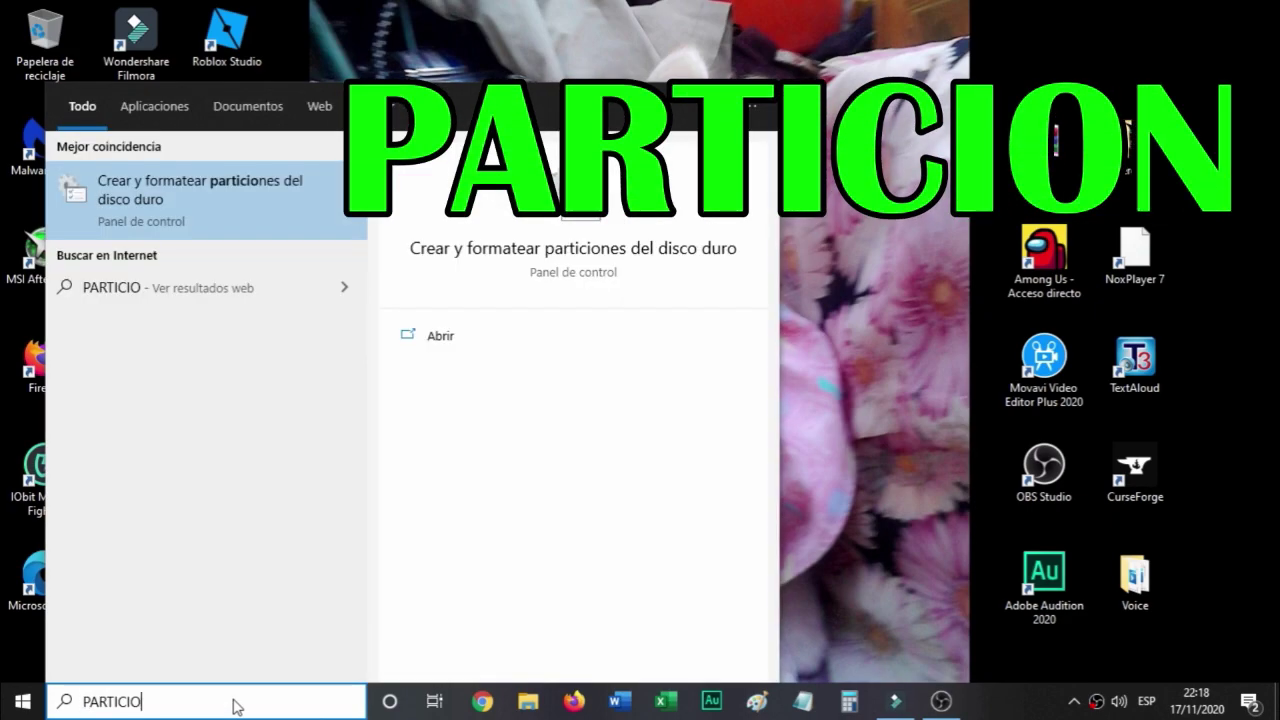
{"action": "type", "text": "N"}
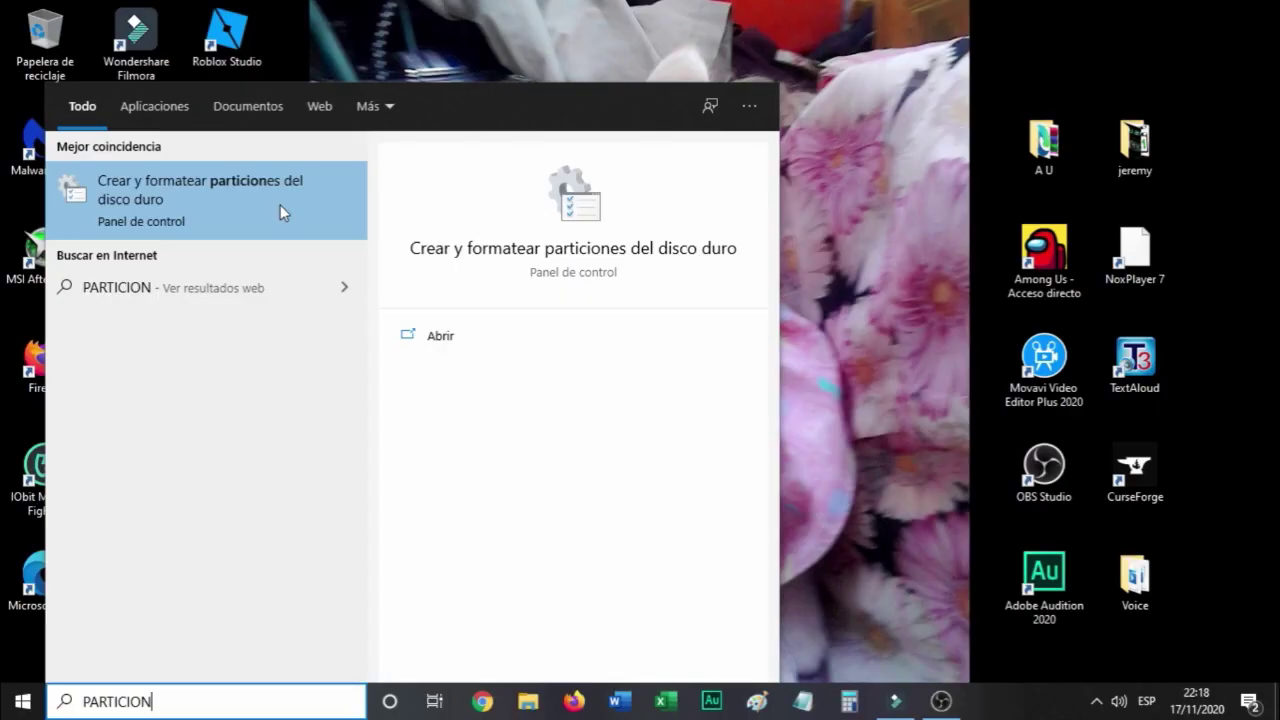
{"action": "left_click", "coordinate": [874, 393]}
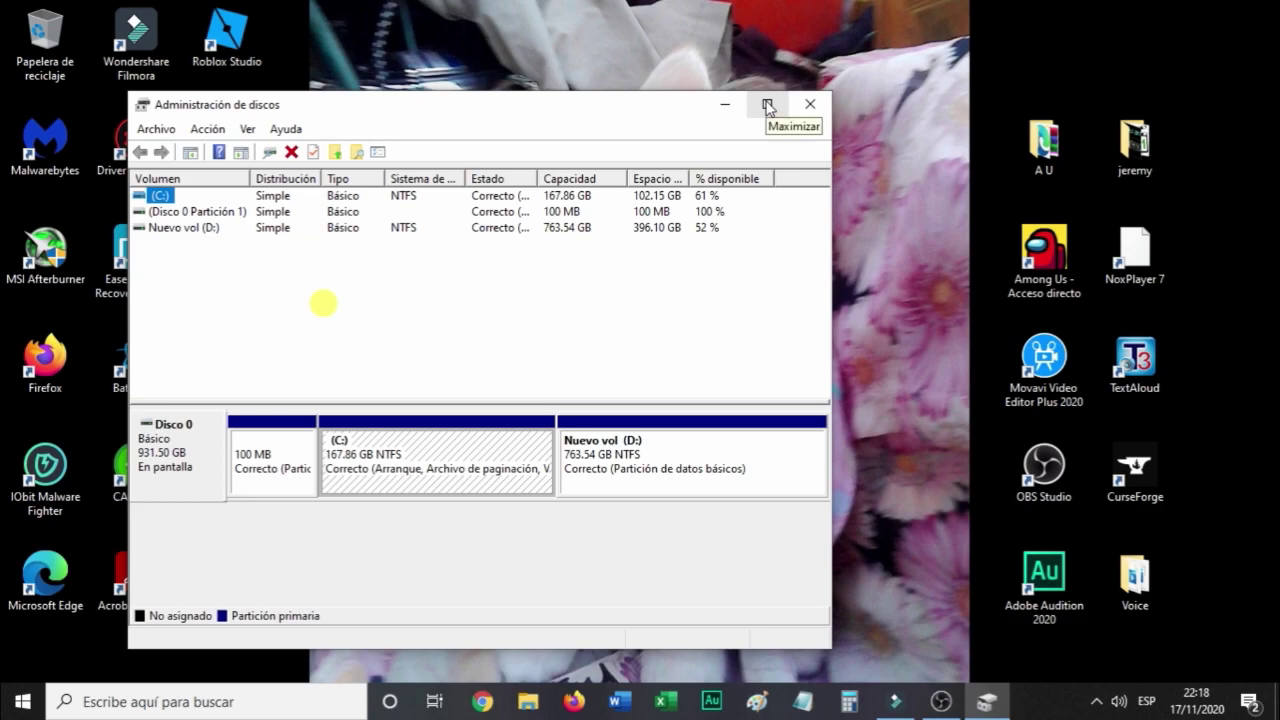
{"action": "left_click", "coordinate": [768, 107]}
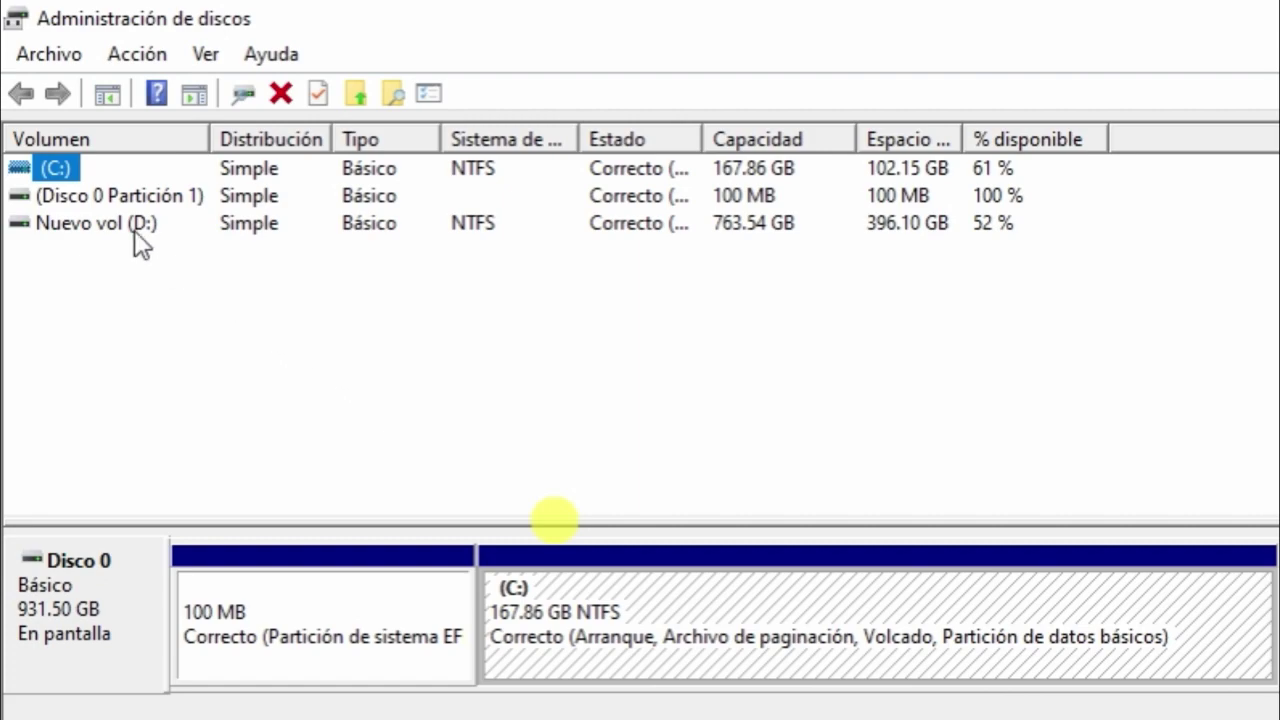
- Look over the volumes on Disco 0 and widen the Espacio disponible column until its full heading is readable
{"action": "left_click", "coordinate": [110, 195]}
{"action": "left_click", "coordinate": [100, 222]}
{"action": "left_click", "coordinate": [60, 168]}
{"action": "left_click", "coordinate": [90, 225]}
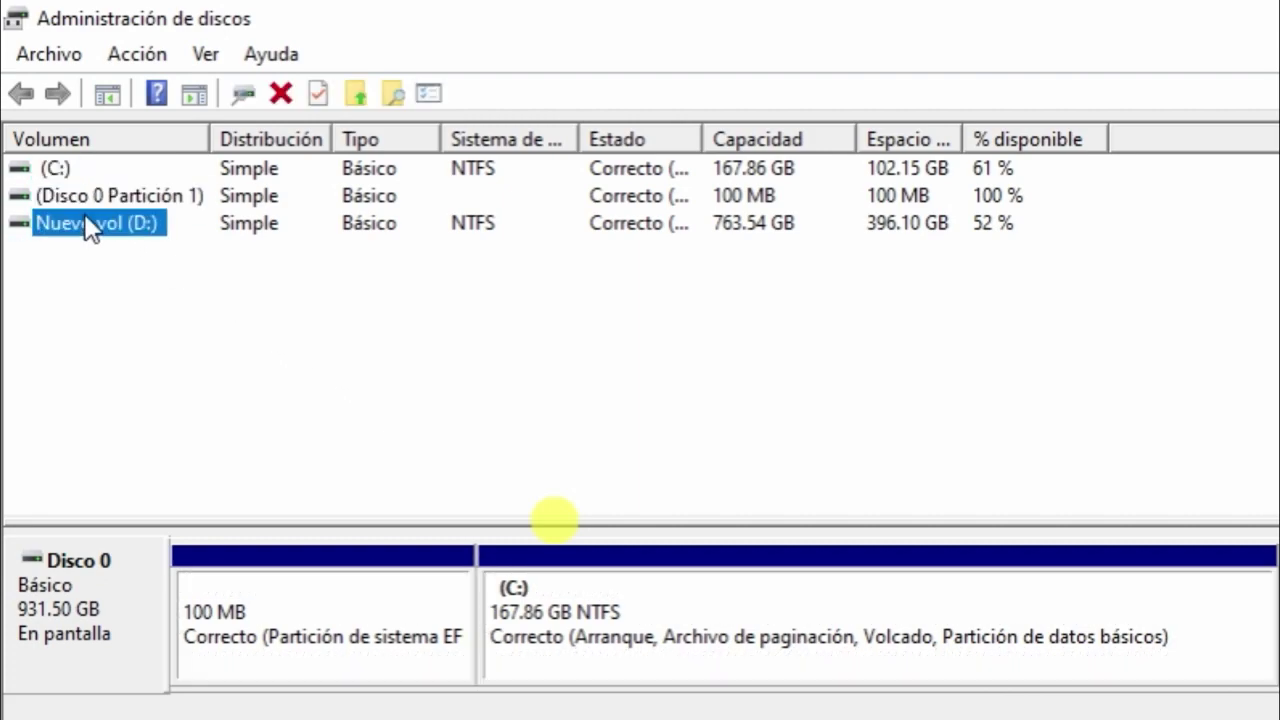
{"action": "left_click", "coordinate": [179, 229]}
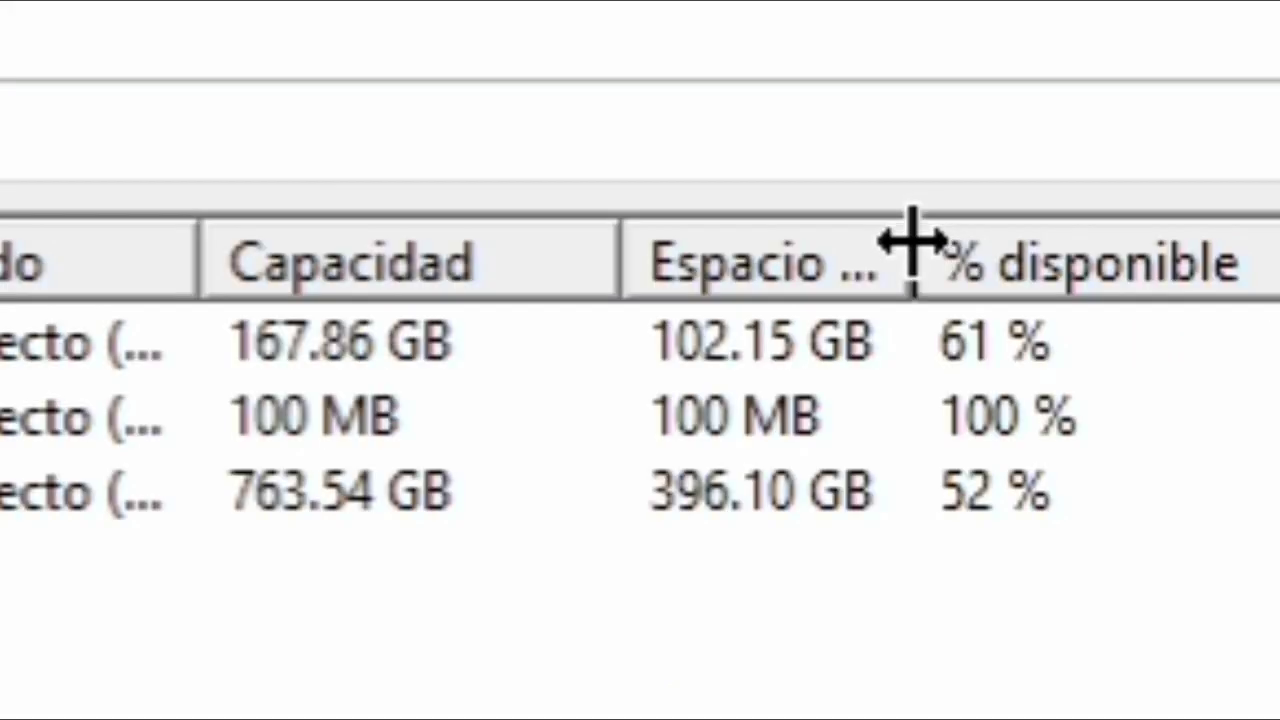
{"action": "left_click_drag", "start_coordinate": [1250, 177], "coordinate": [1279, 176]}
{"action": "left_click_drag", "start_coordinate": [1000, 240], "coordinate": [998, 240]}
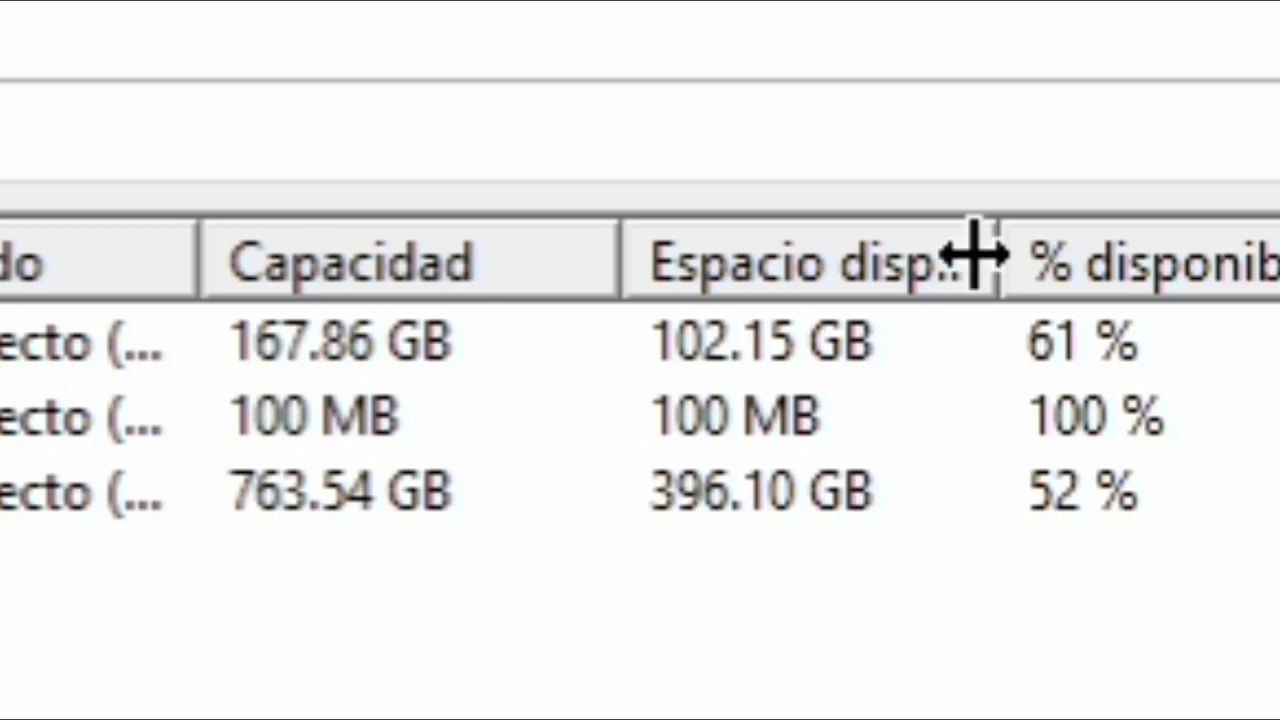
{"action": "left_click_drag", "start_coordinate": [1004, 240], "coordinate": [1240, 250]}
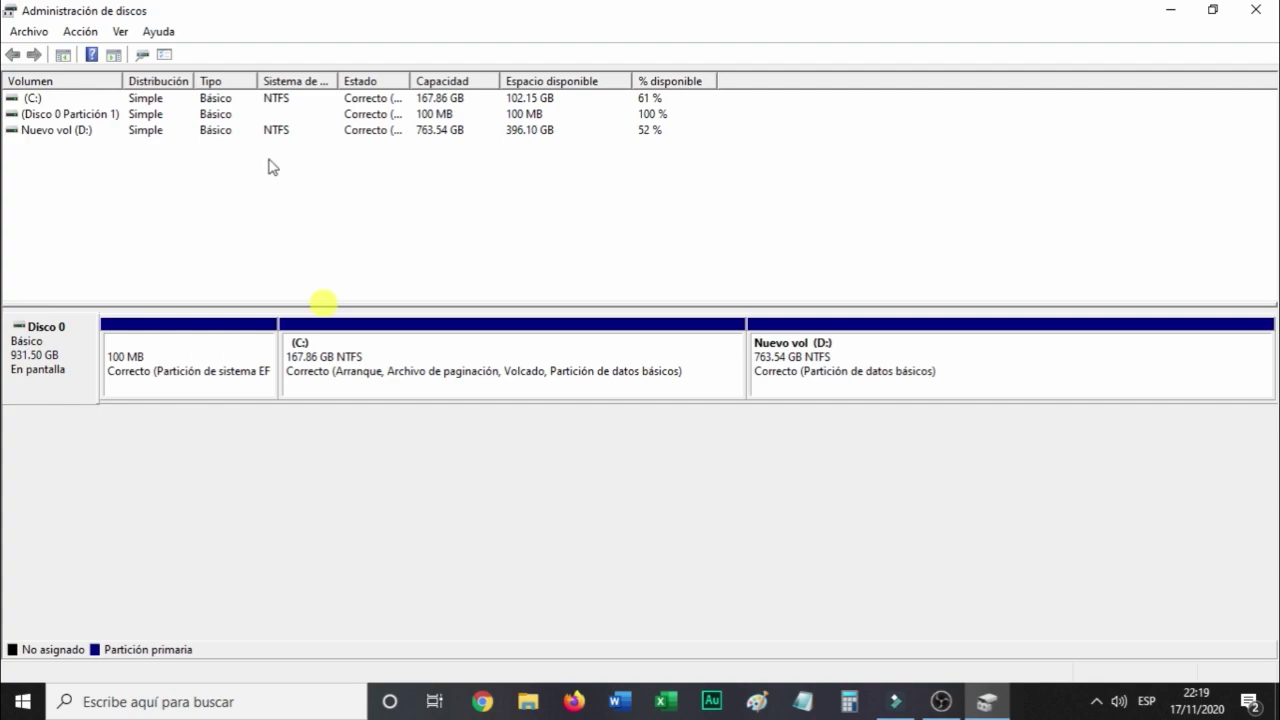
- Shrink the Nuevo vol (D:) volume by 100000 MB
{"action": "left_click", "coordinate": [77, 130]}
{"action": "right_click", "coordinate": [174, 68]}
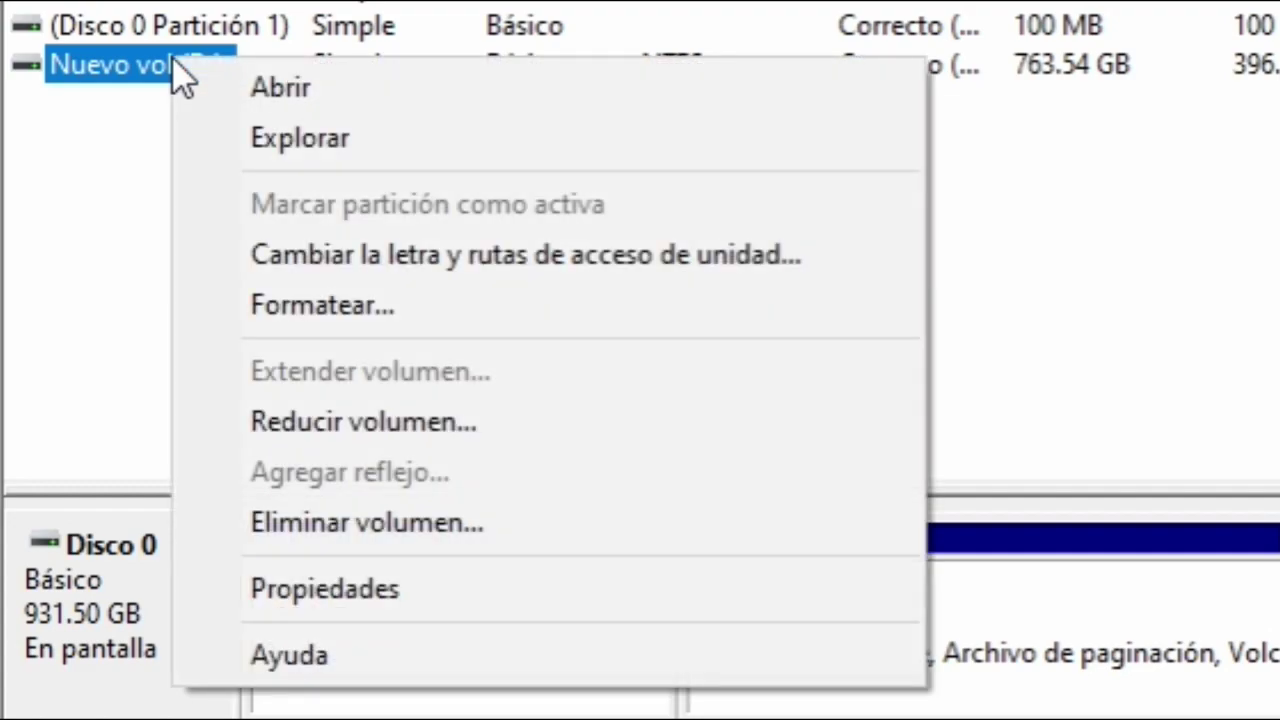
{"action": "left_click", "coordinate": [491, 424]}
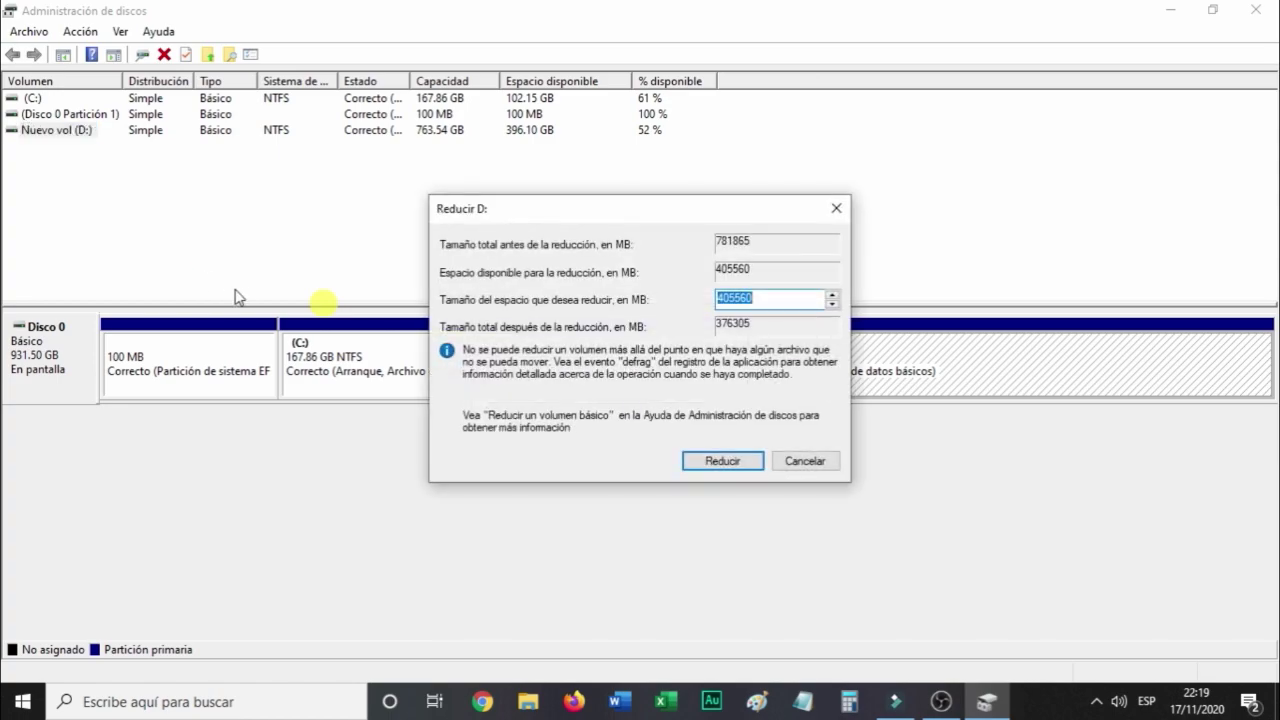
{"action": "left_click", "coordinate": [780, 299]}
{"action": "left_click_drag", "start_coordinate": [737, 299], "coordinate": [694, 318]}
{"action": "left_click", "coordinate": [782, 301]}
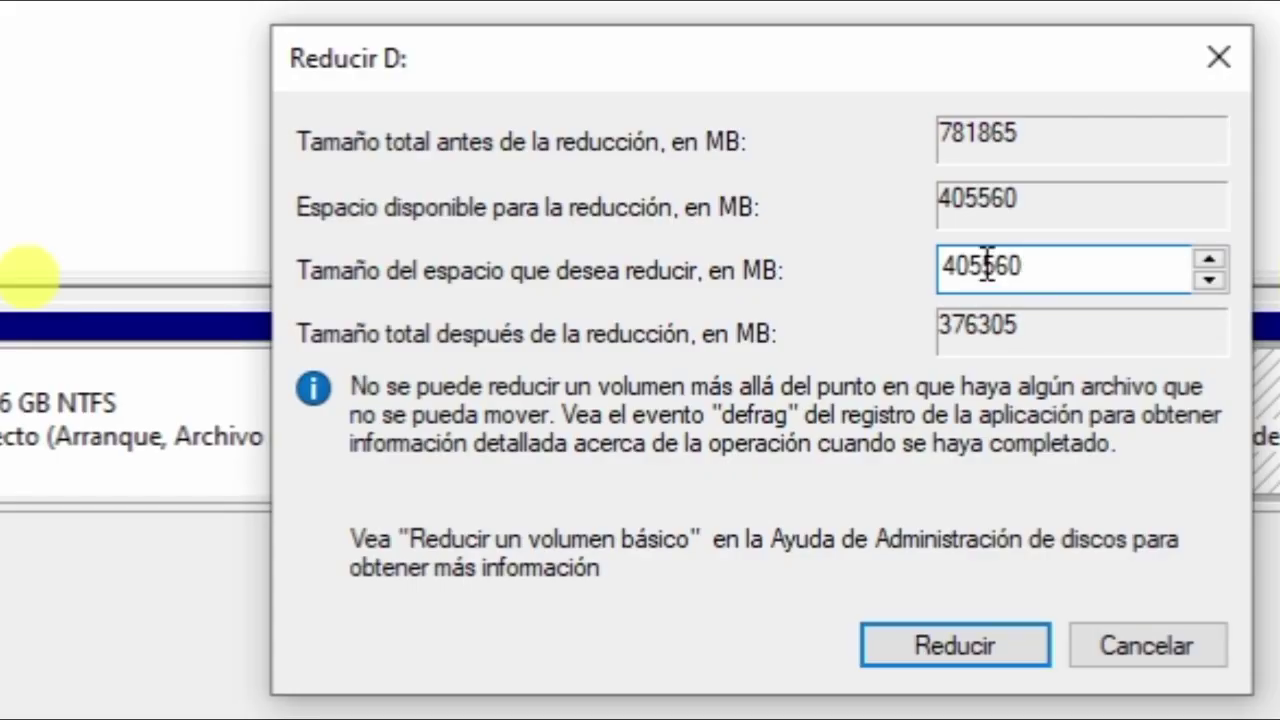
{"action": "left_click_drag", "start_coordinate": [986, 266], "coordinate": [940, 268]}
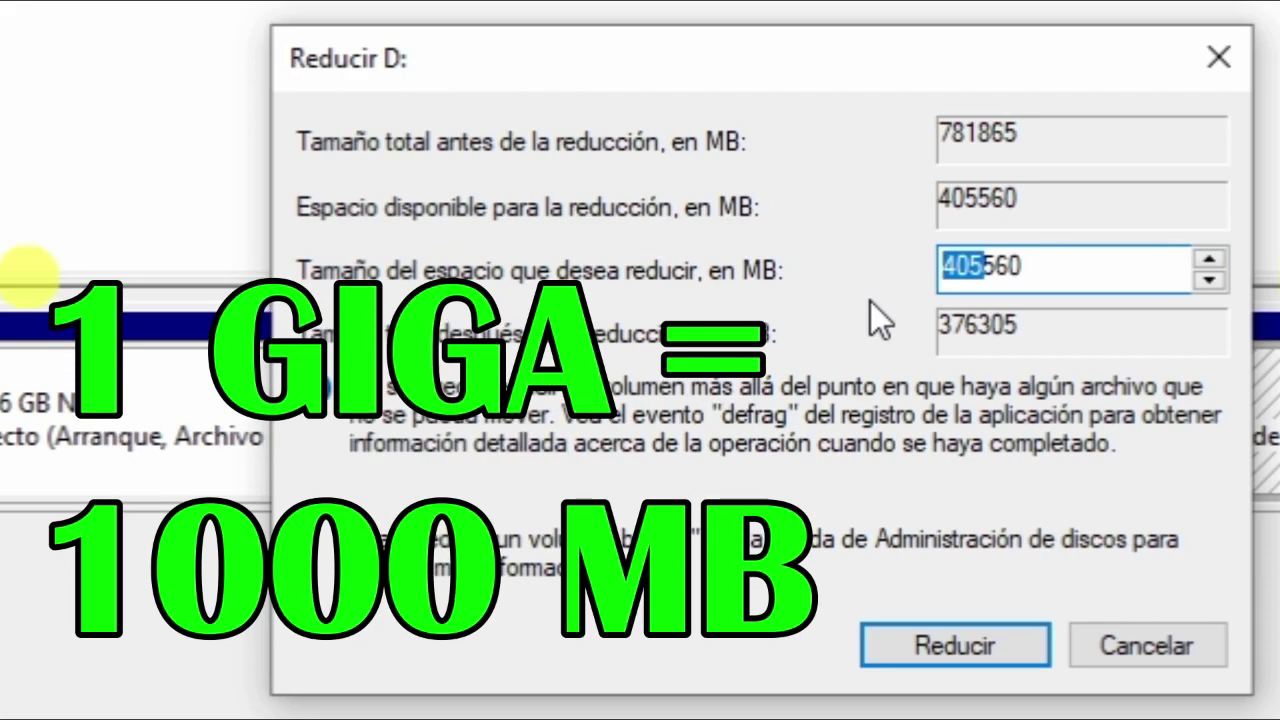
{"action": "type", "text": "100000"}
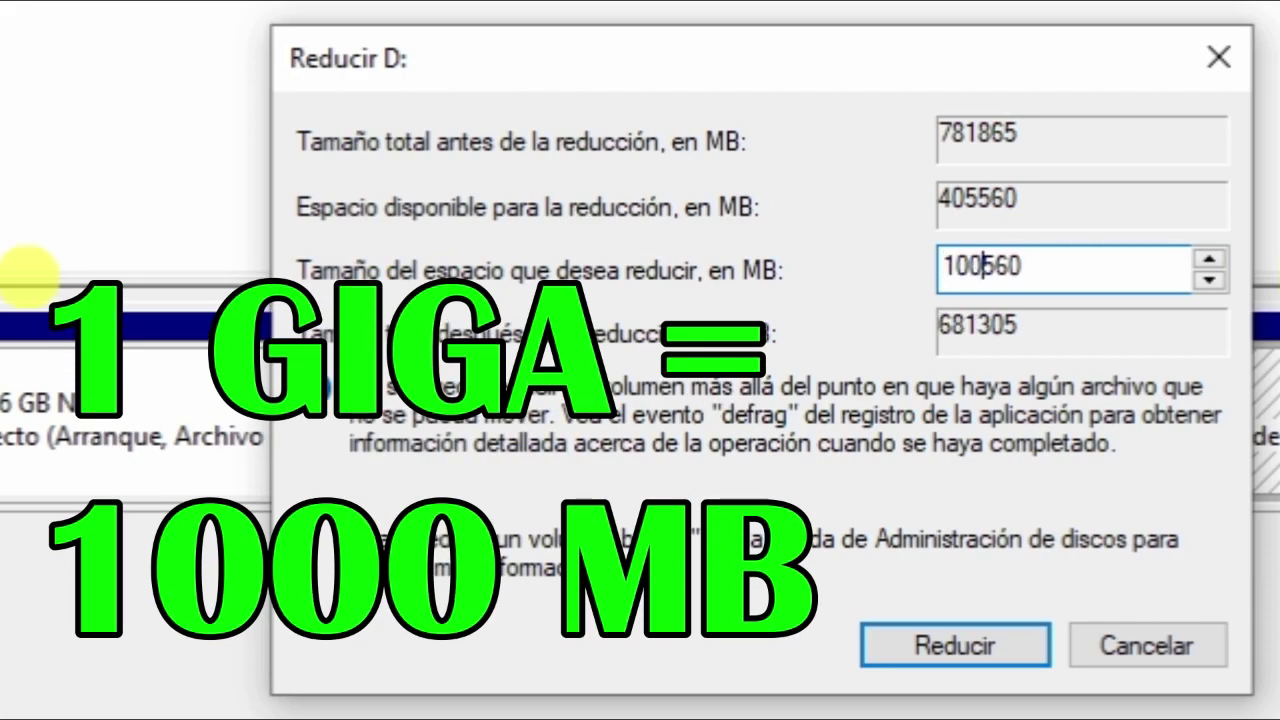
{"action": "key", "text": "Delete"}
{"action": "key", "text": "Delete"}
{"action": "key", "text": "Delete"}
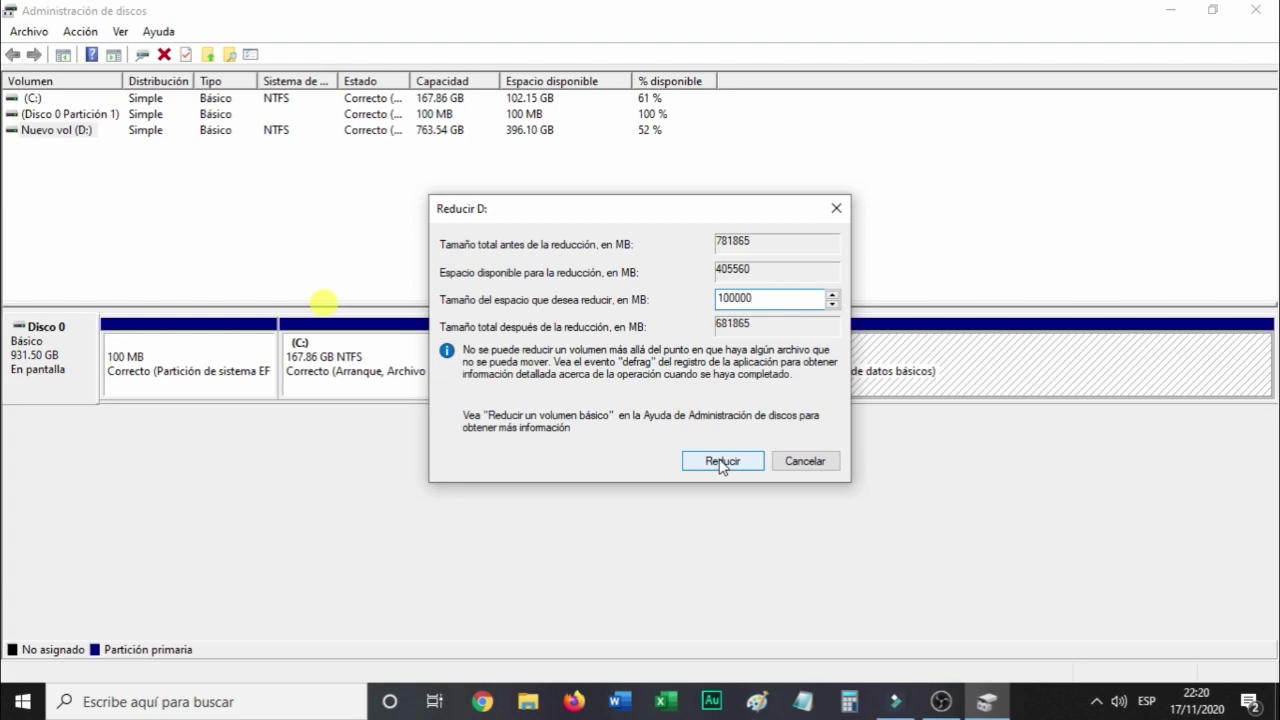
{"action": "left_click", "coordinate": [722, 462]}
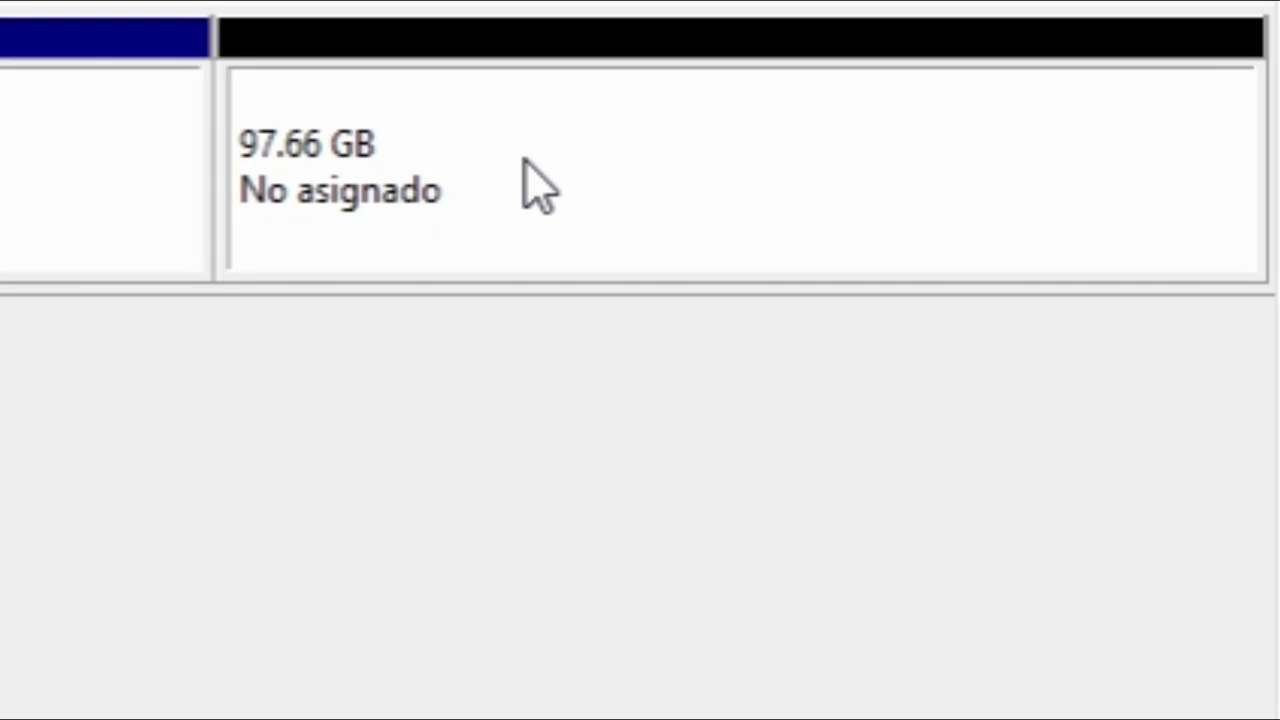
- Start a new simple volume in the unallocated space on Disco 0, accepting the full size of 100000 MB
{"action": "left_click", "coordinate": [532, 187]}
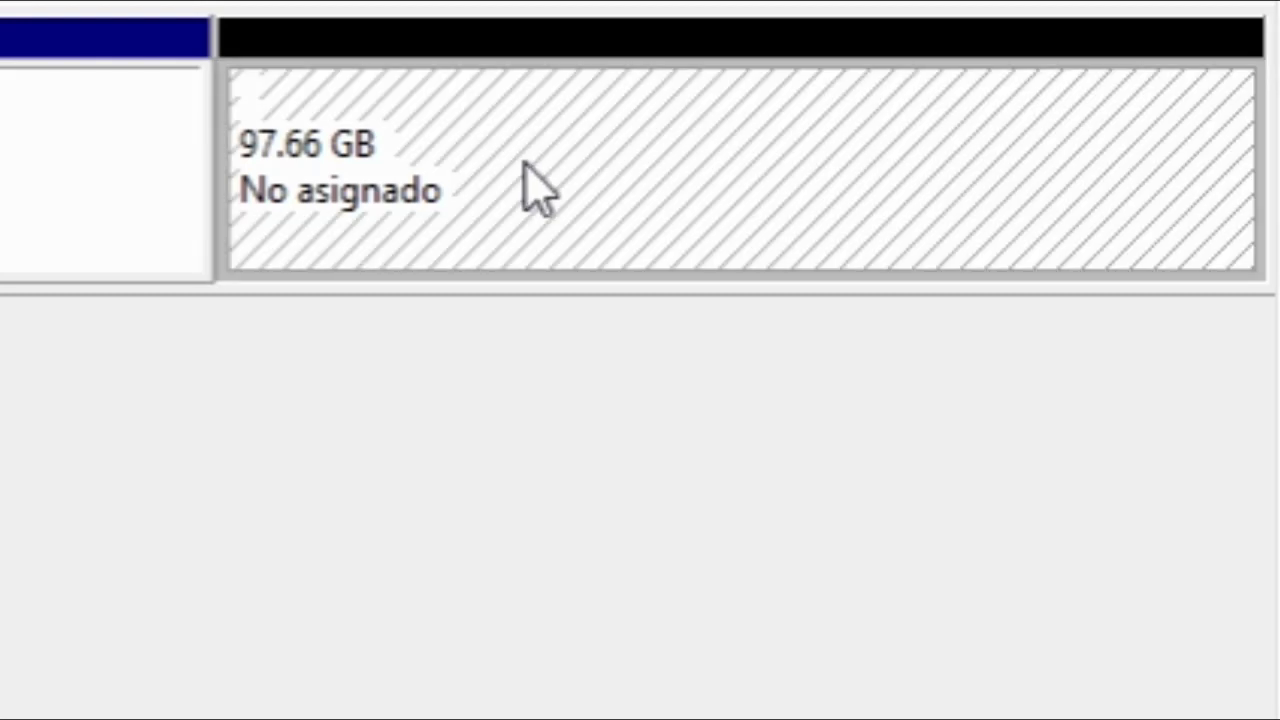
{"action": "right_click", "coordinate": [526, 164]}
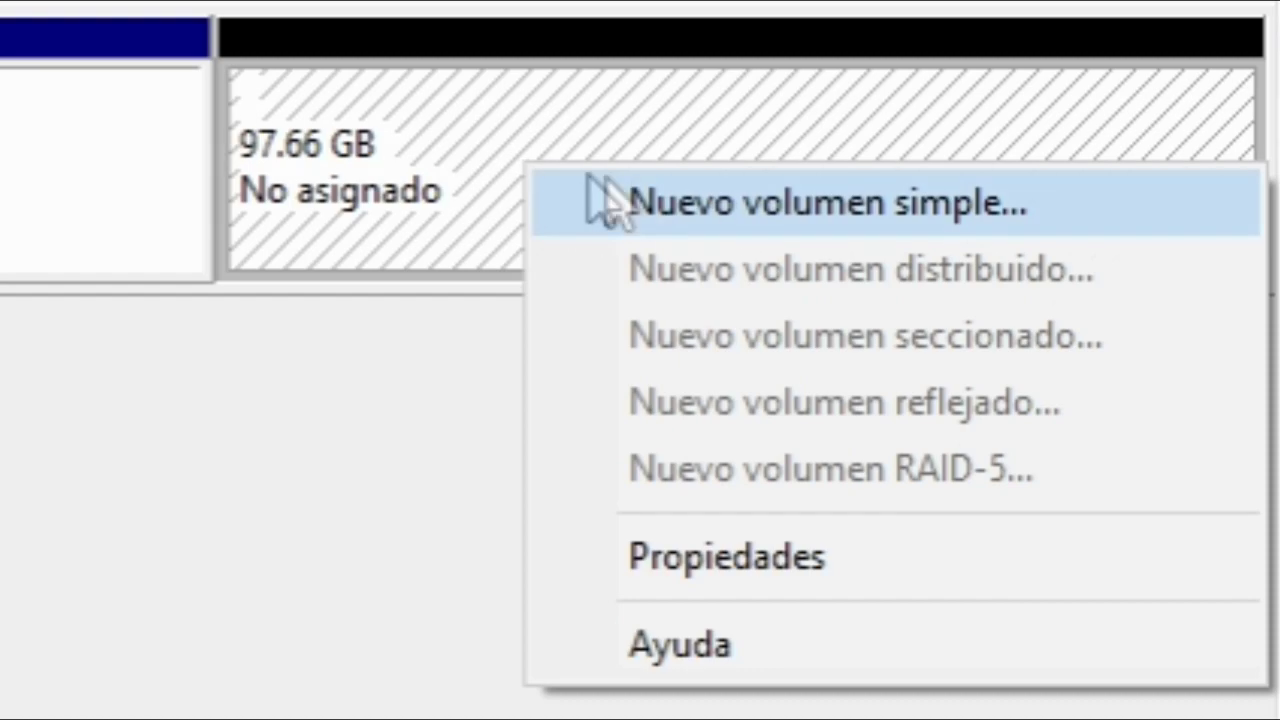
{"action": "left_click", "coordinate": [720, 210]}
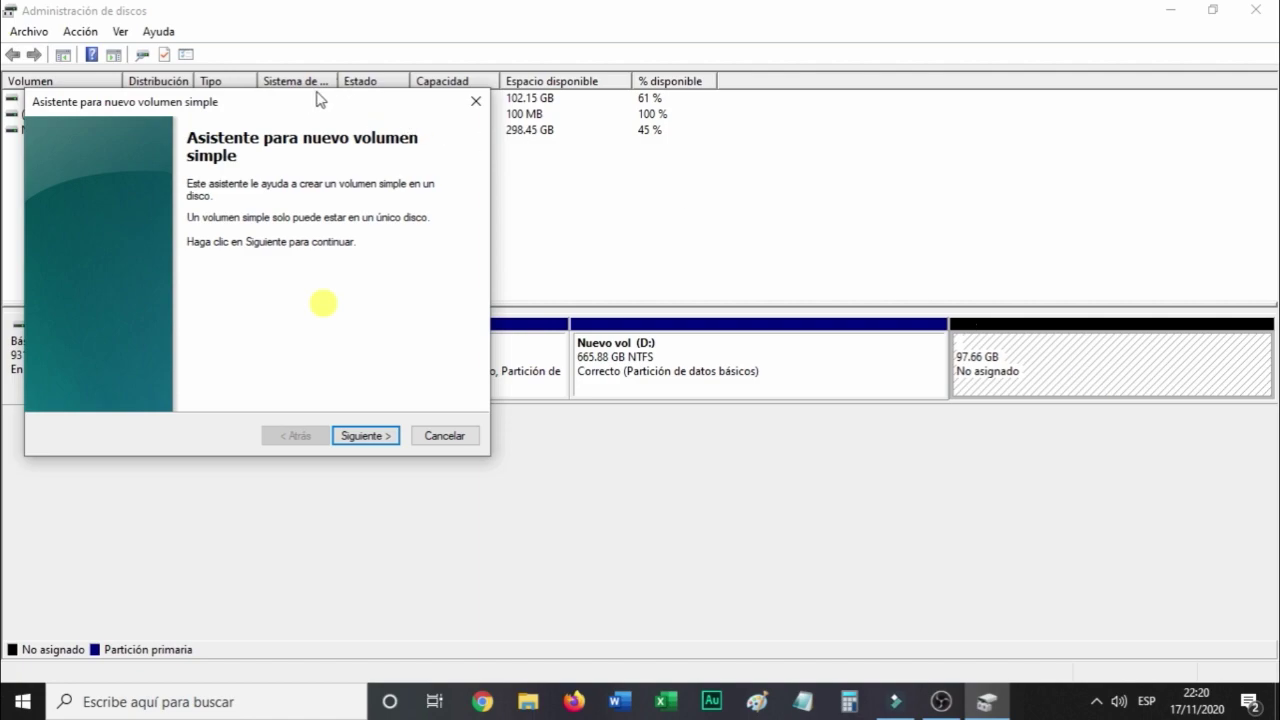
{"action": "left_click_drag", "start_coordinate": [318, 98], "coordinate": [630, 188]}
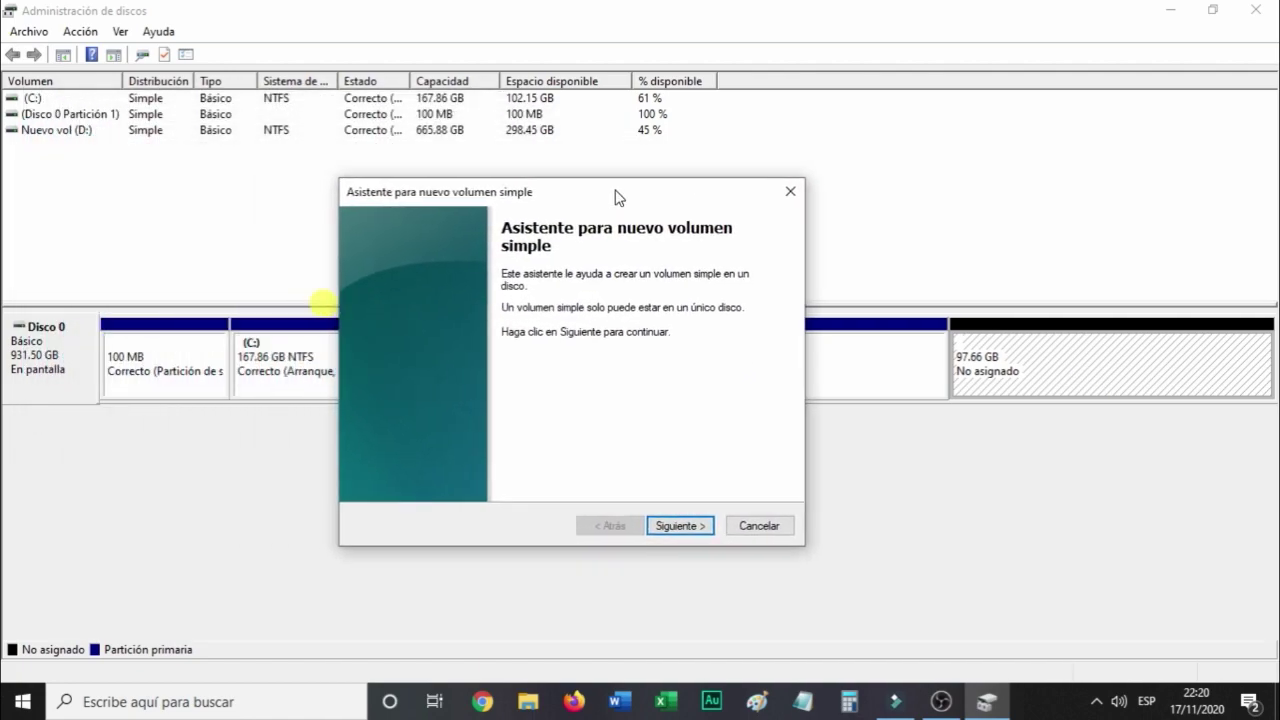
{"action": "left_click", "coordinate": [676, 527]}
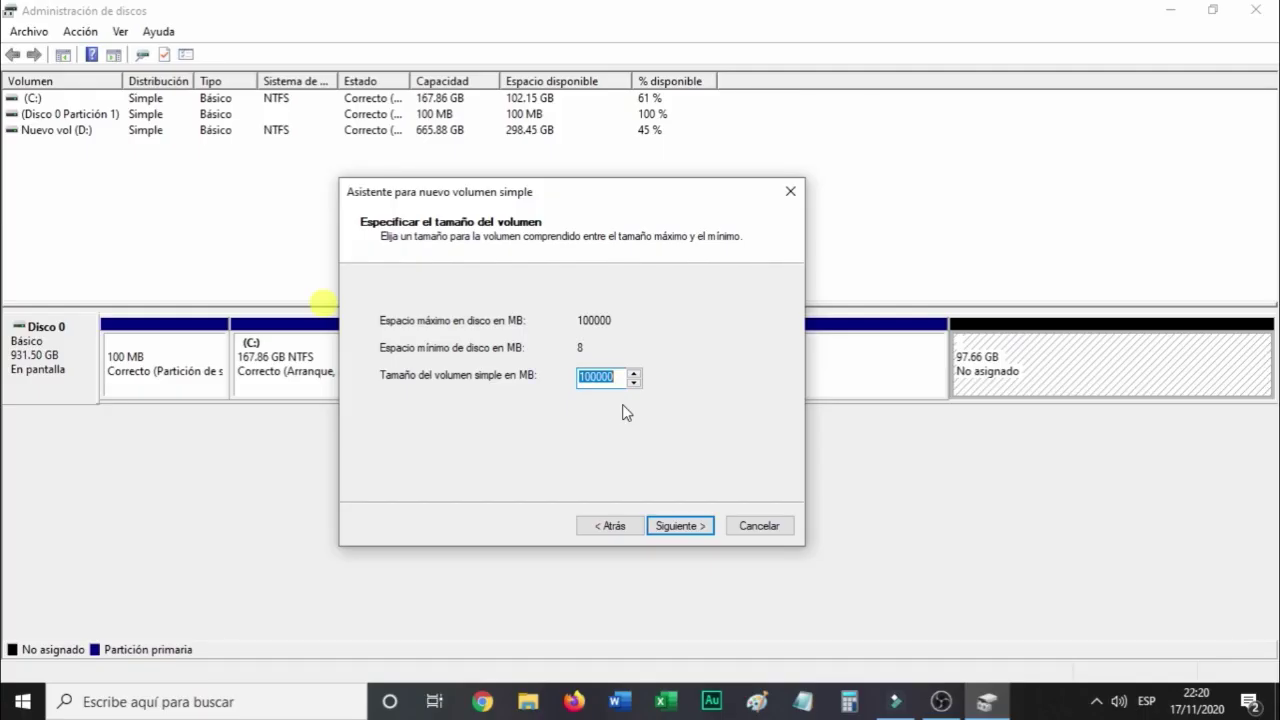
{"action": "left_click", "coordinate": [678, 526]}
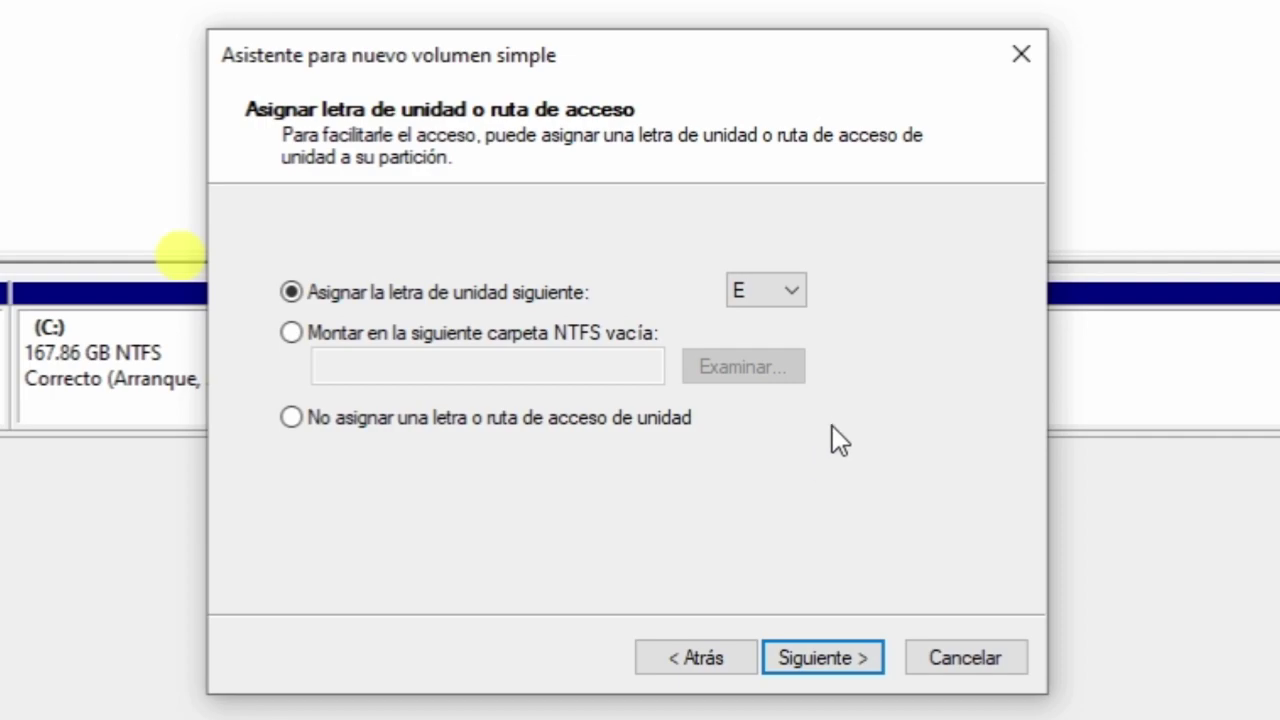
{"action": "left_click", "coordinate": [798, 291]}
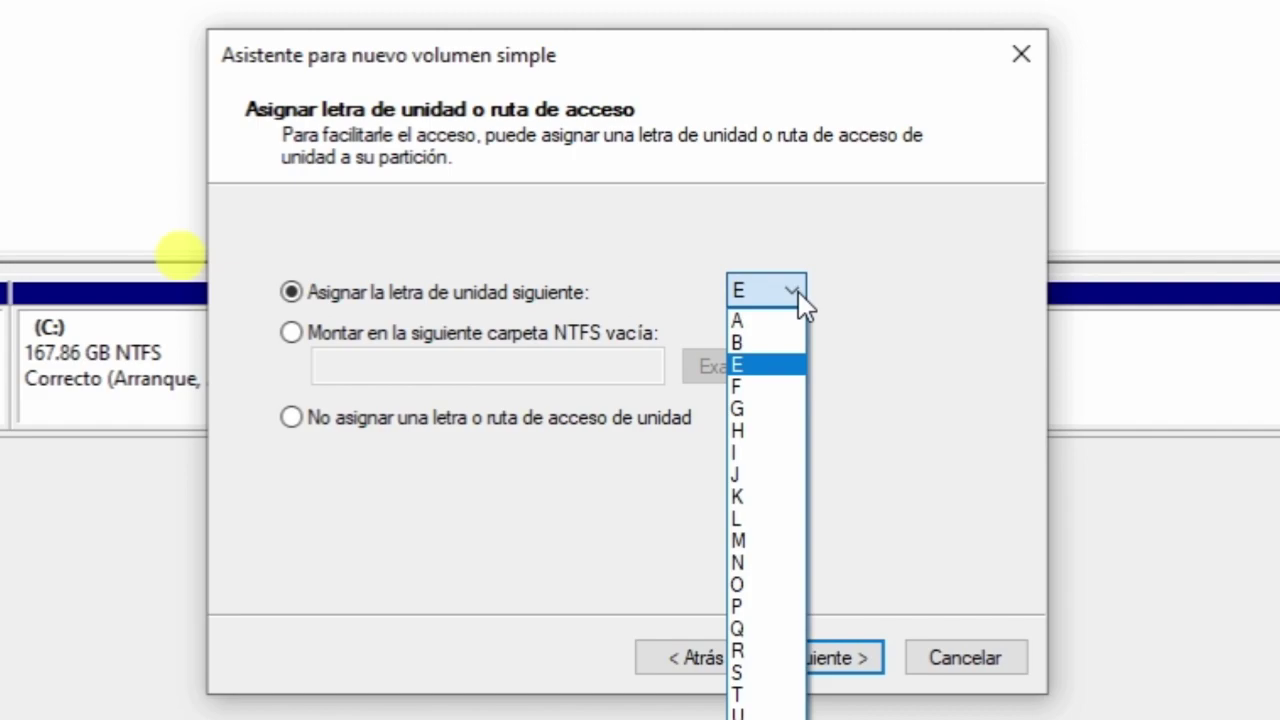
{"action": "left_click", "coordinate": [798, 291]}
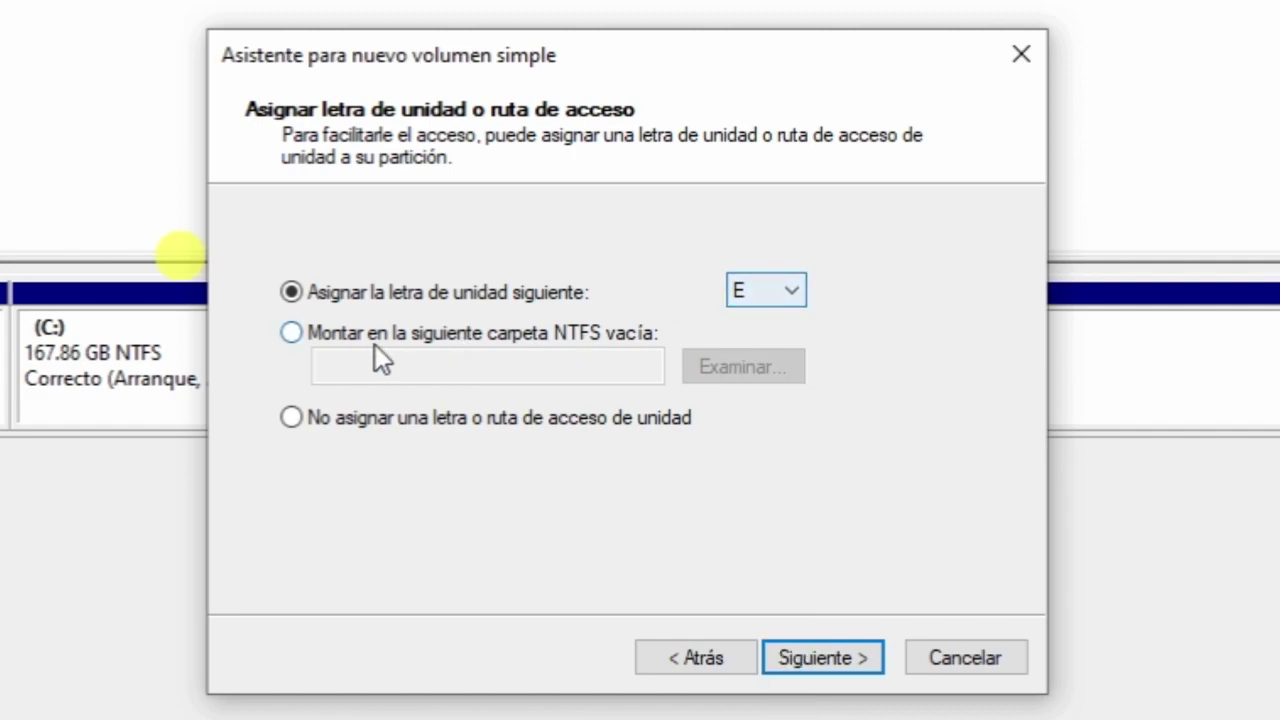
{"action": "left_click", "coordinate": [290, 417]}
{"action": "left_click", "coordinate": [292, 334]}
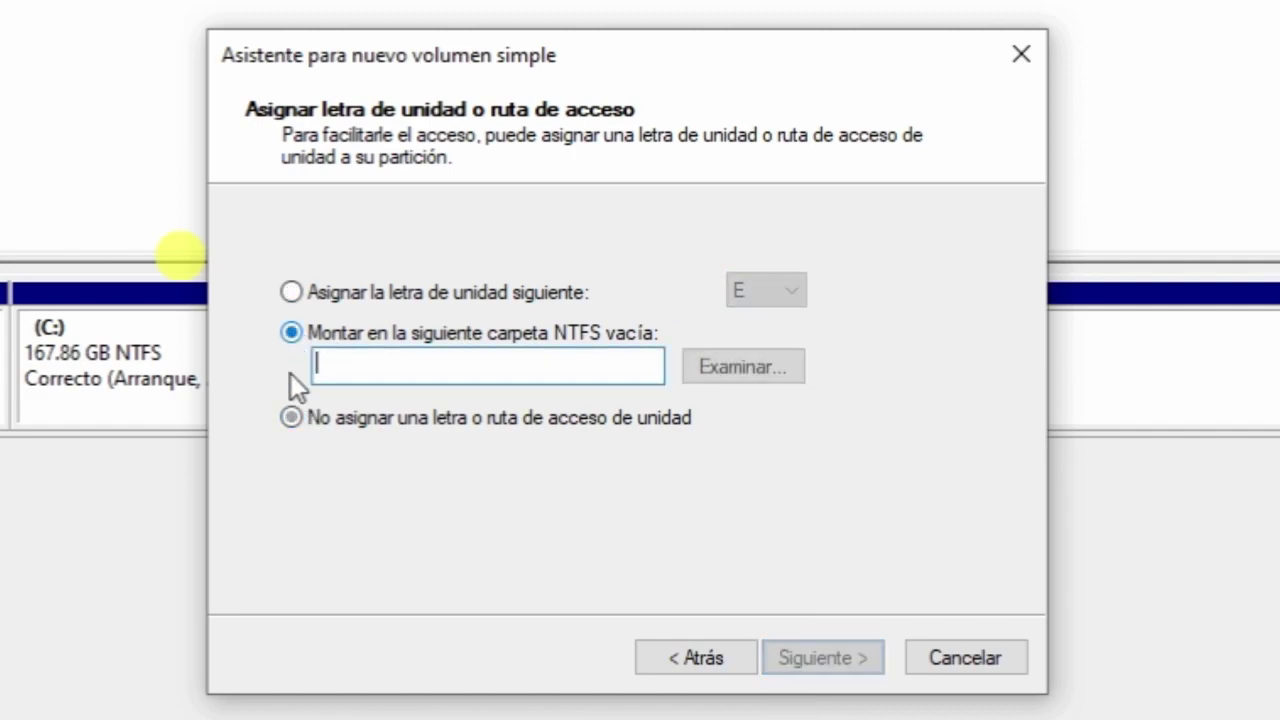
{"action": "left_click", "coordinate": [286, 417]}
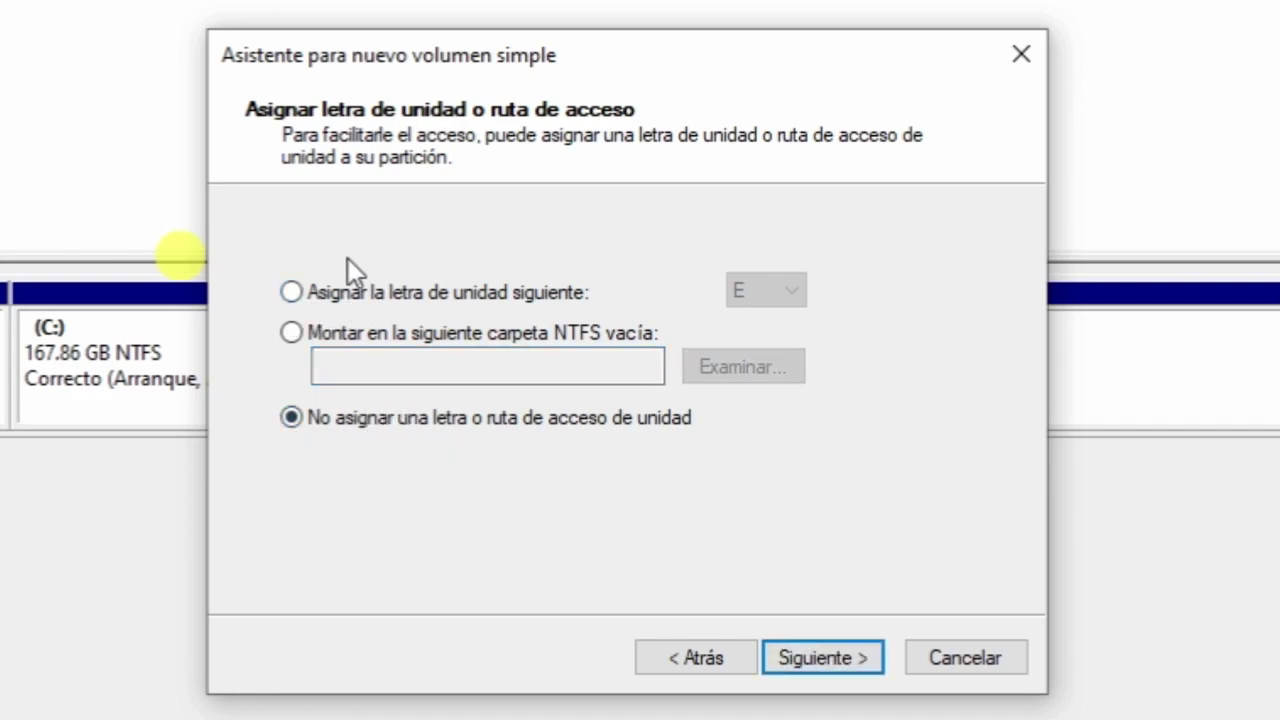
{"action": "left_click", "coordinate": [291, 291]}
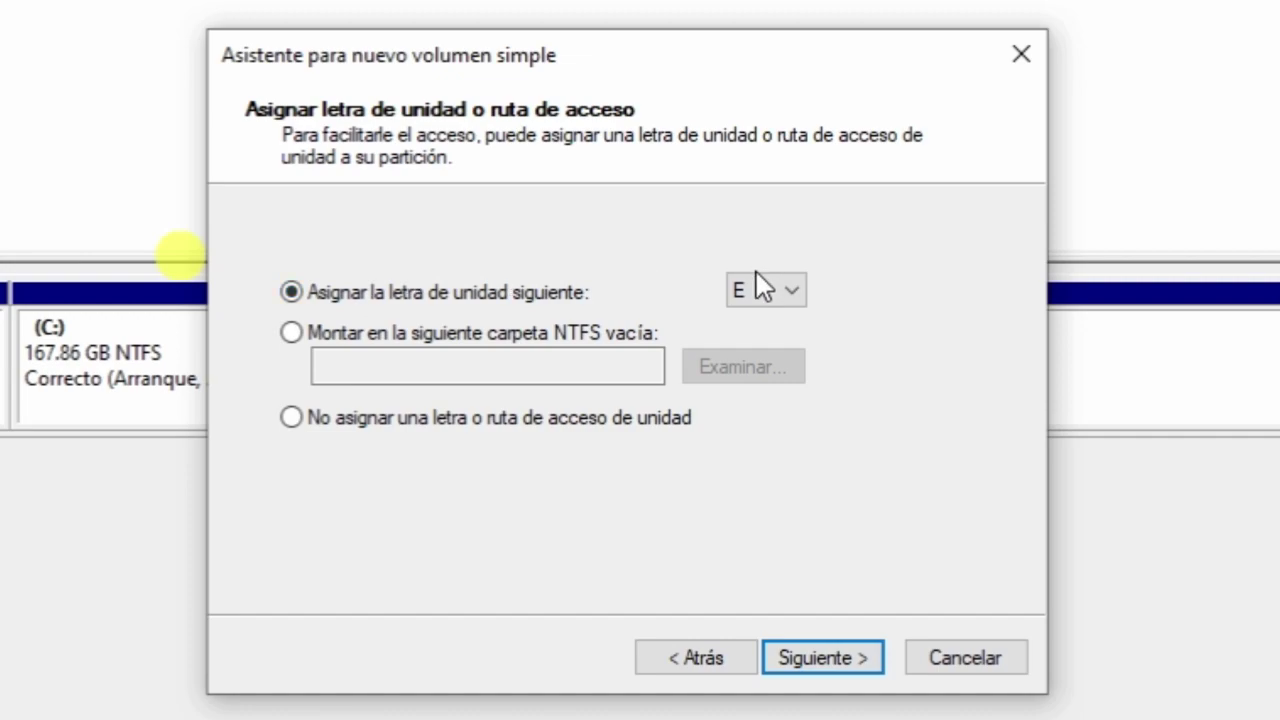
- Assign drive letter H to the new volume and continue to the formatting options
{"action": "left_click", "coordinate": [790, 295]}
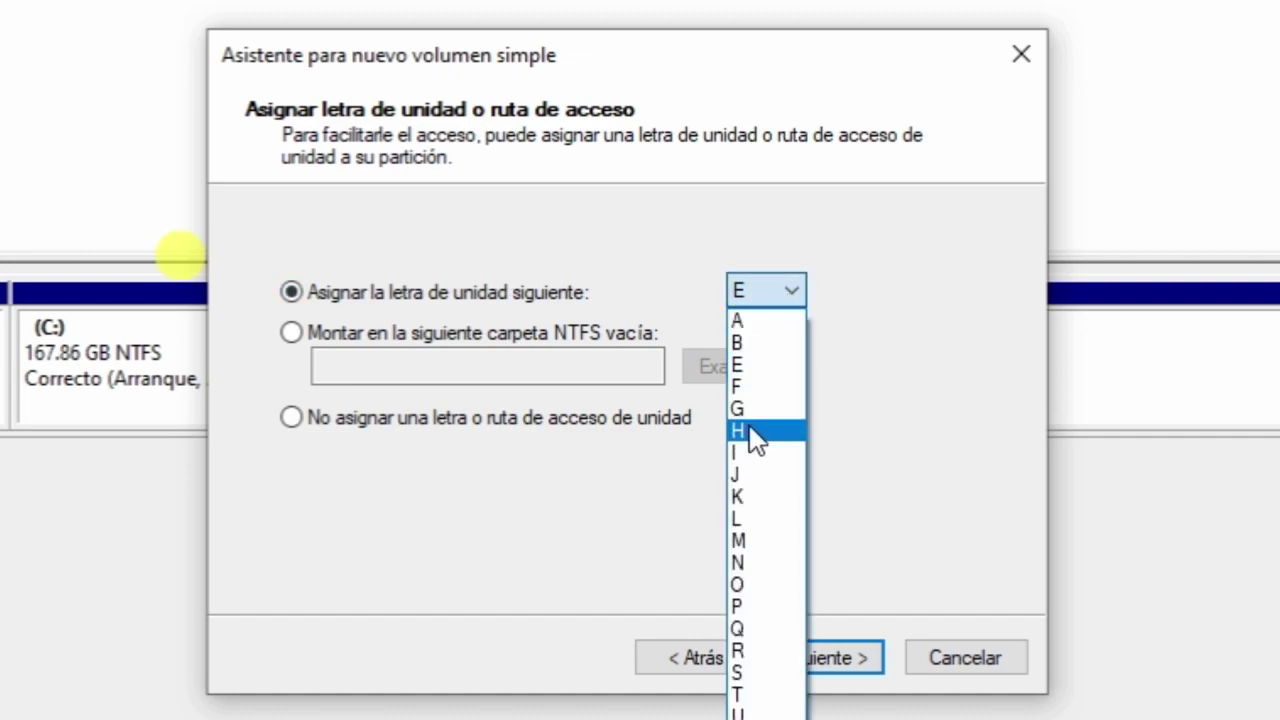
{"action": "left_click", "coordinate": [752, 428]}
{"action": "left_click", "coordinate": [825, 658]}
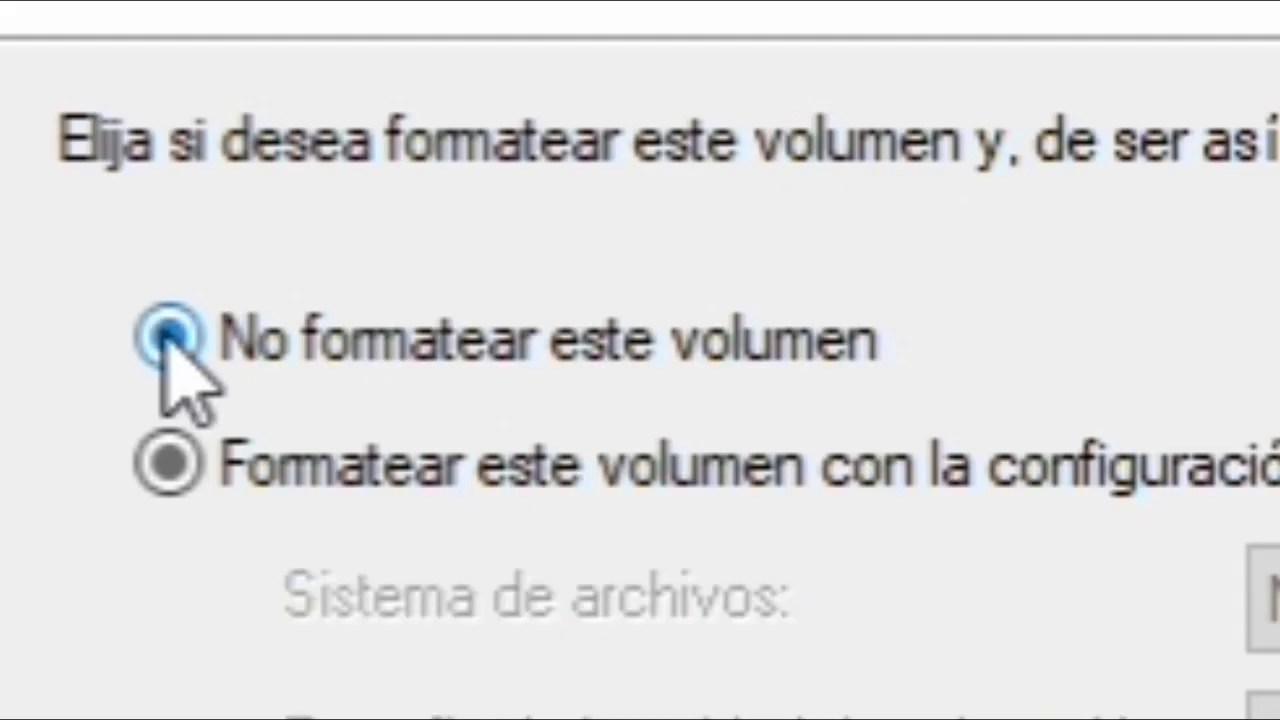
- Create the new volume with the option No formatear este volumen and return to the desktop
{"action": "left_click", "coordinate": [316, 280]}
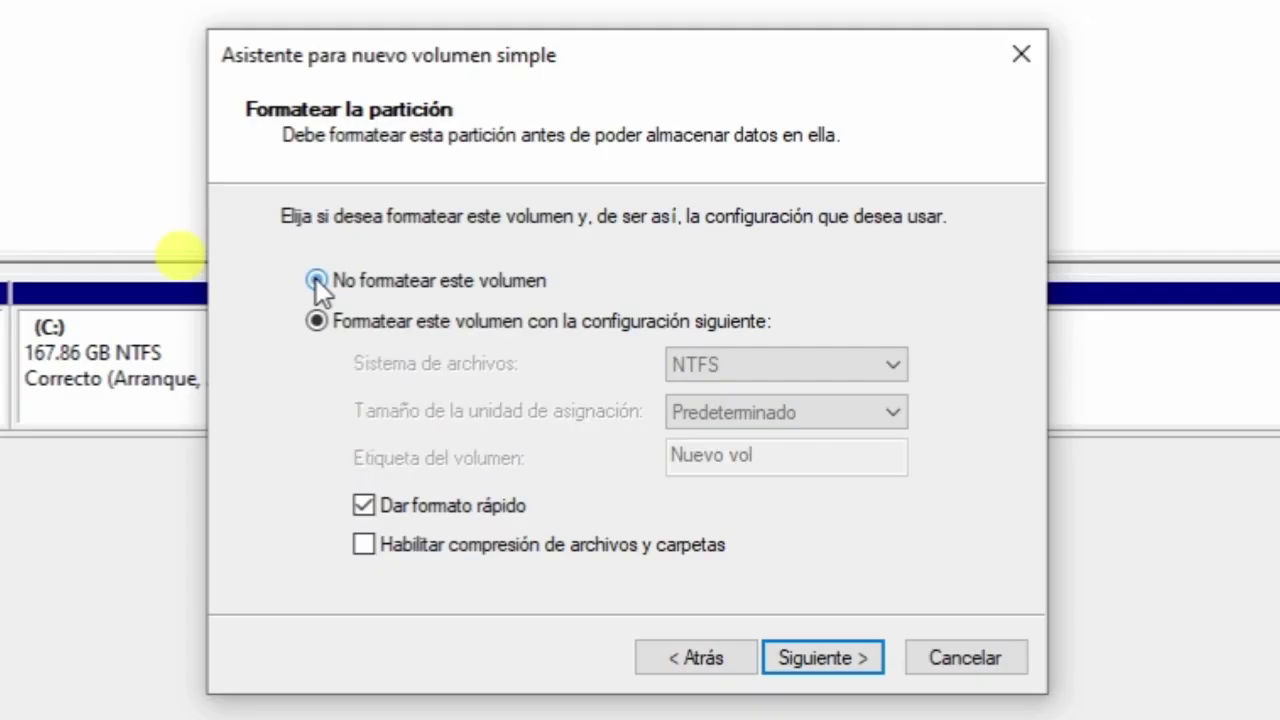
{"action": "left_click", "coordinate": [316, 280]}
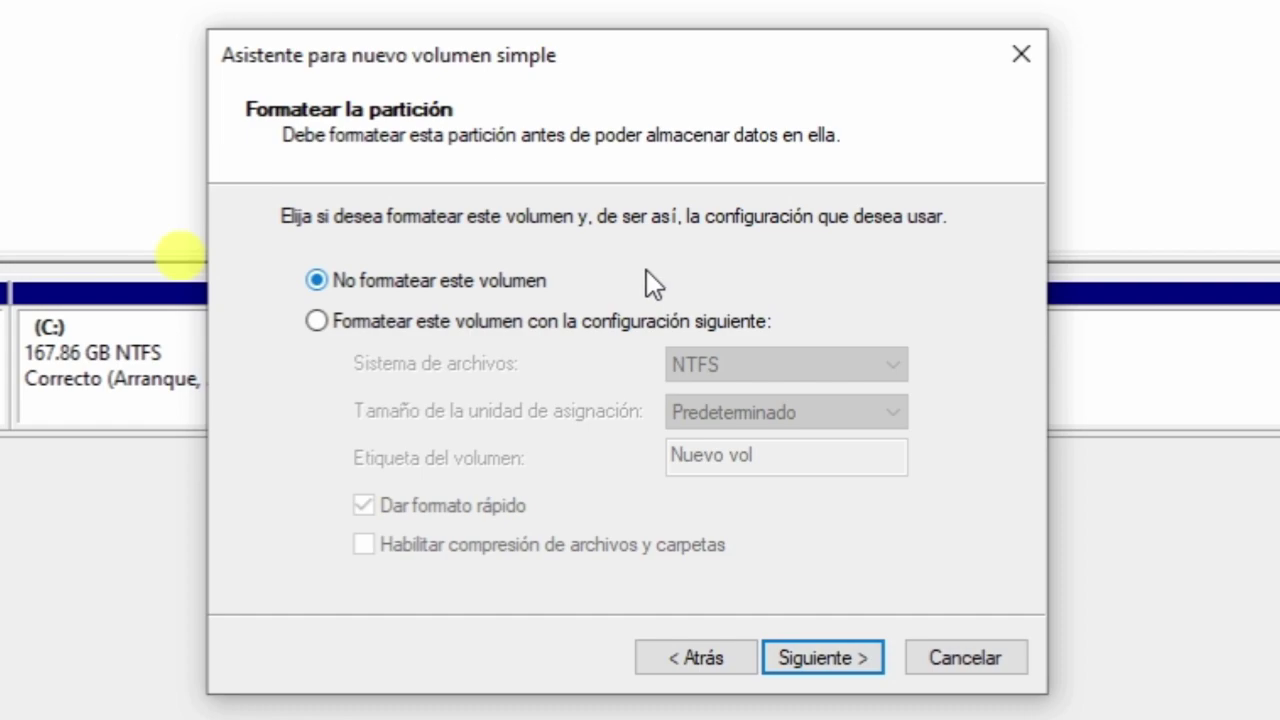
{"action": "left_click", "coordinate": [316, 321]}
{"action": "left_click", "coordinate": [316, 282]}
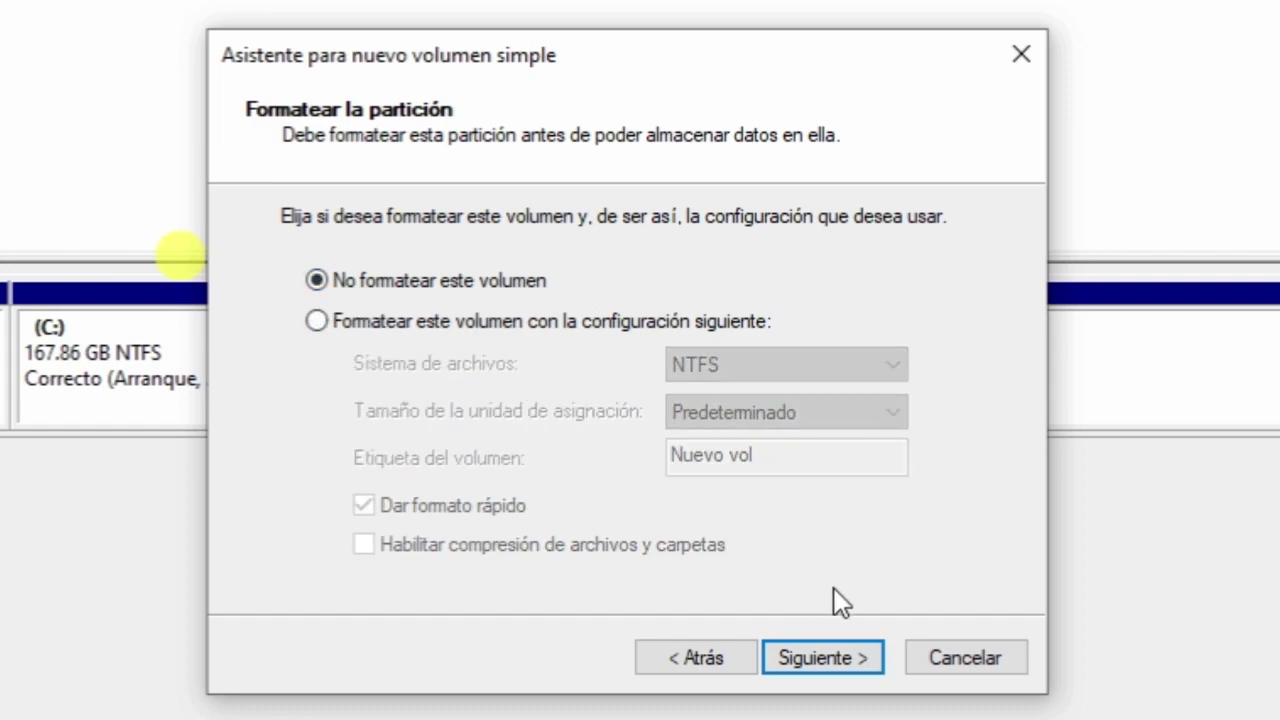
{"action": "left_click", "coordinate": [836, 660]}
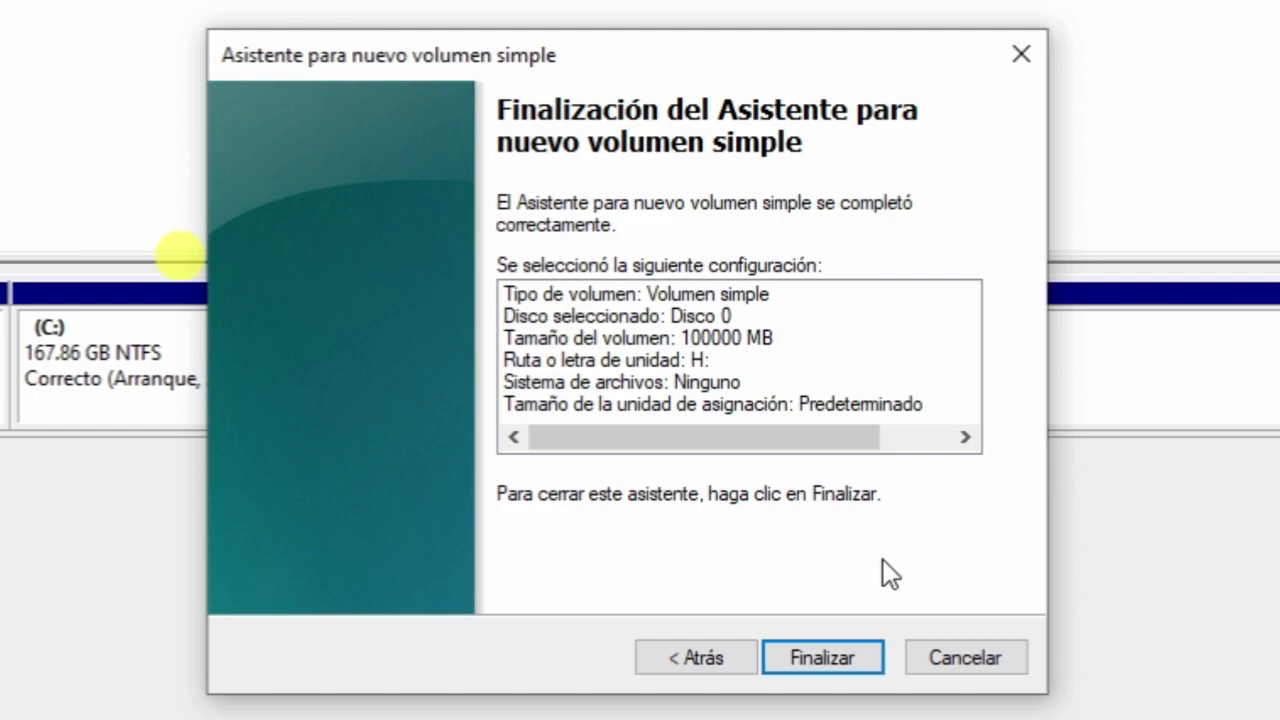
{"action": "left_click", "coordinate": [847, 654]}
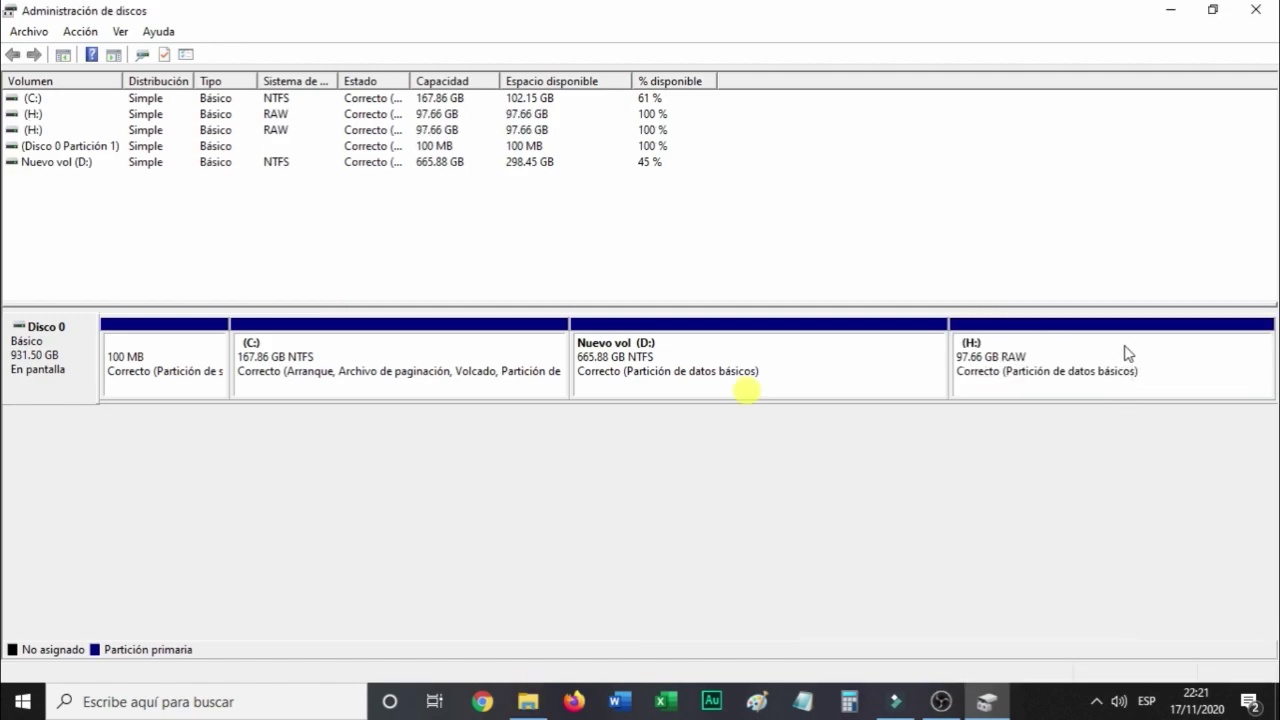
{"action": "key", "text": "super+d"}
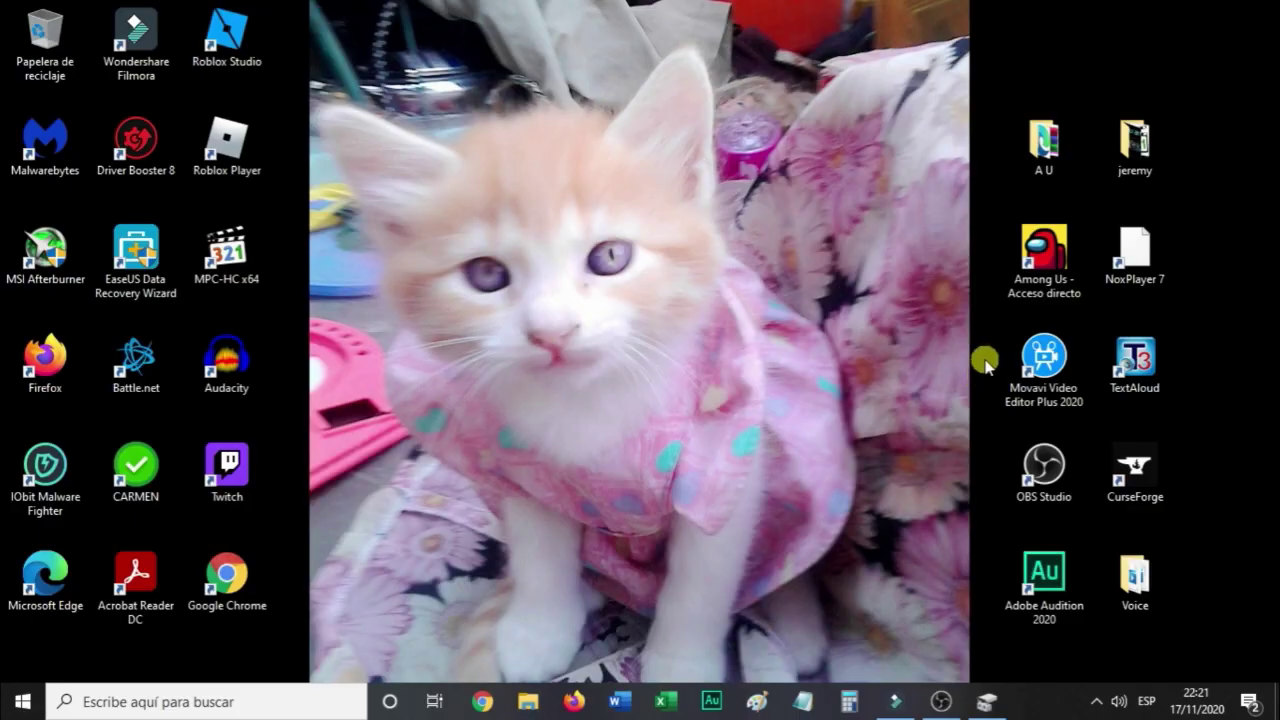